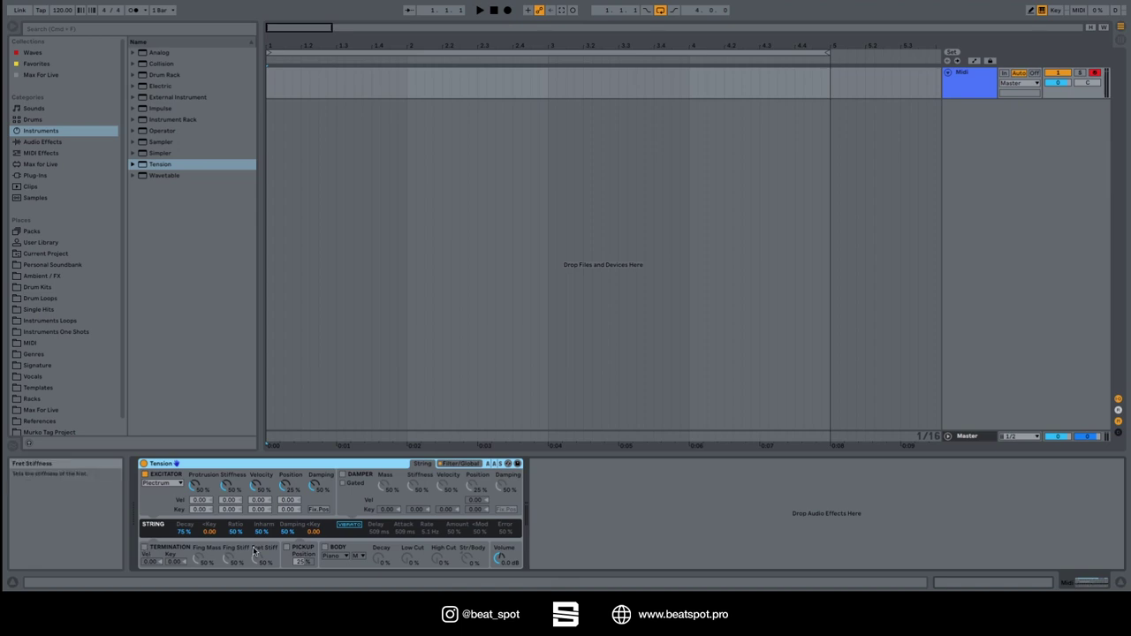
- Turn on the Termination section and look through the available excitator types
{"action": "left_click", "coordinate": [145, 549]}
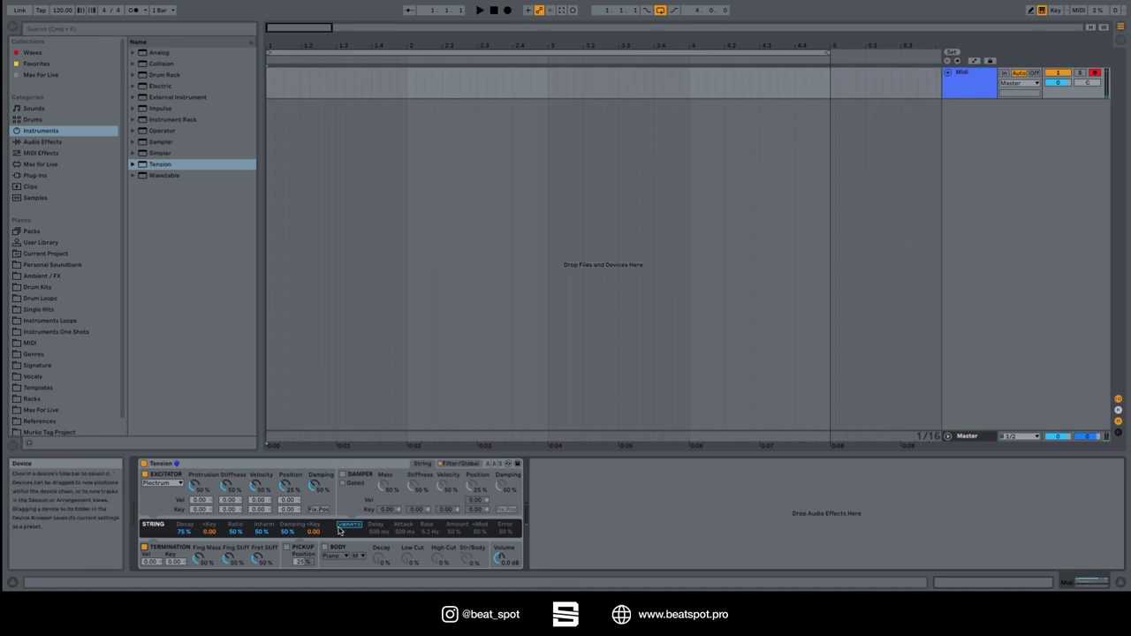
{"action": "left_click", "coordinate": [171, 484]}
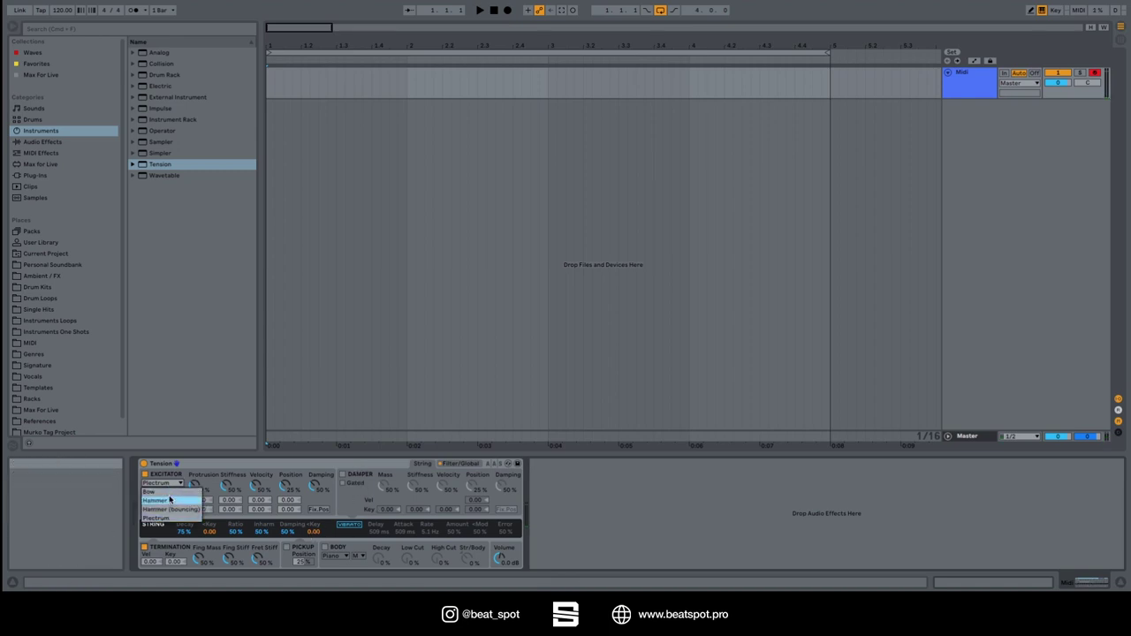
{"action": "left_click", "coordinate": [174, 473]}
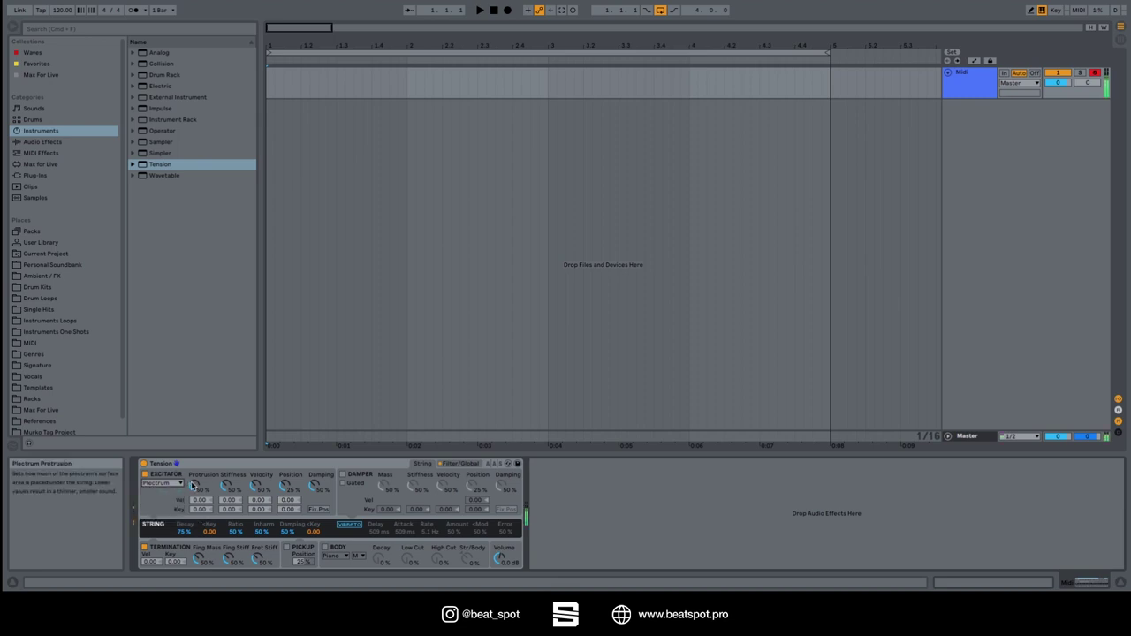
- Try the Bow, Hammer and Hammer (bouncing) excitator types and return to Plectrum
{"action": "left_click", "coordinate": [164, 483]}
{"action": "left_click", "coordinate": [163, 490]}
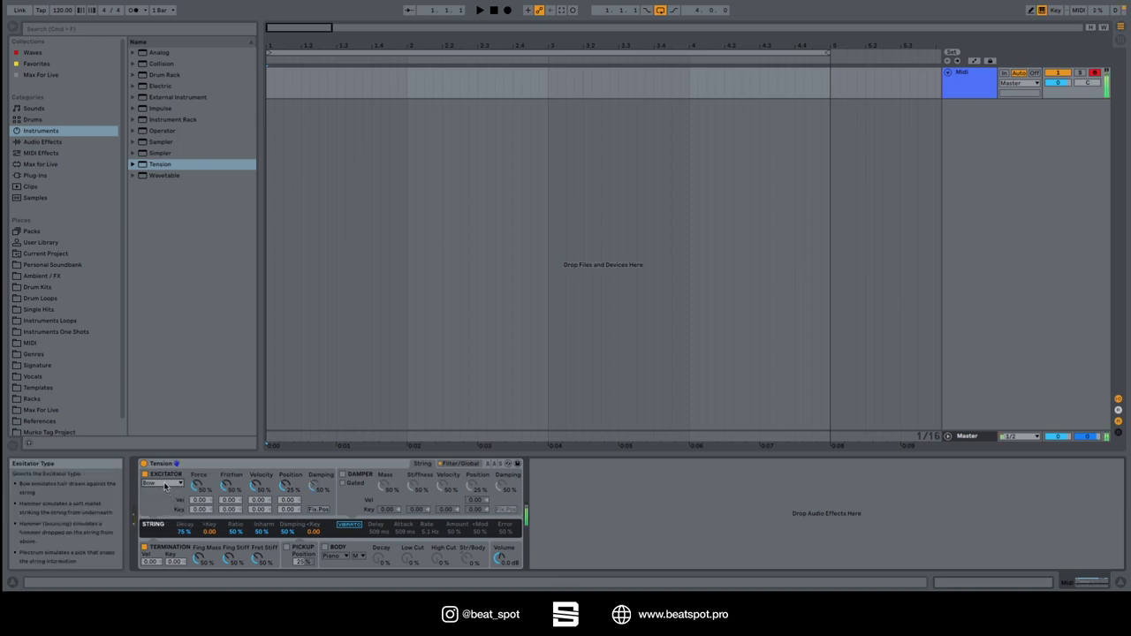
{"action": "left_click", "coordinate": [164, 483]}
{"action": "left_click", "coordinate": [164, 498]}
{"action": "left_click", "coordinate": [165, 485]}
{"action": "left_click", "coordinate": [170, 510]}
{"action": "left_click", "coordinate": [164, 484]}
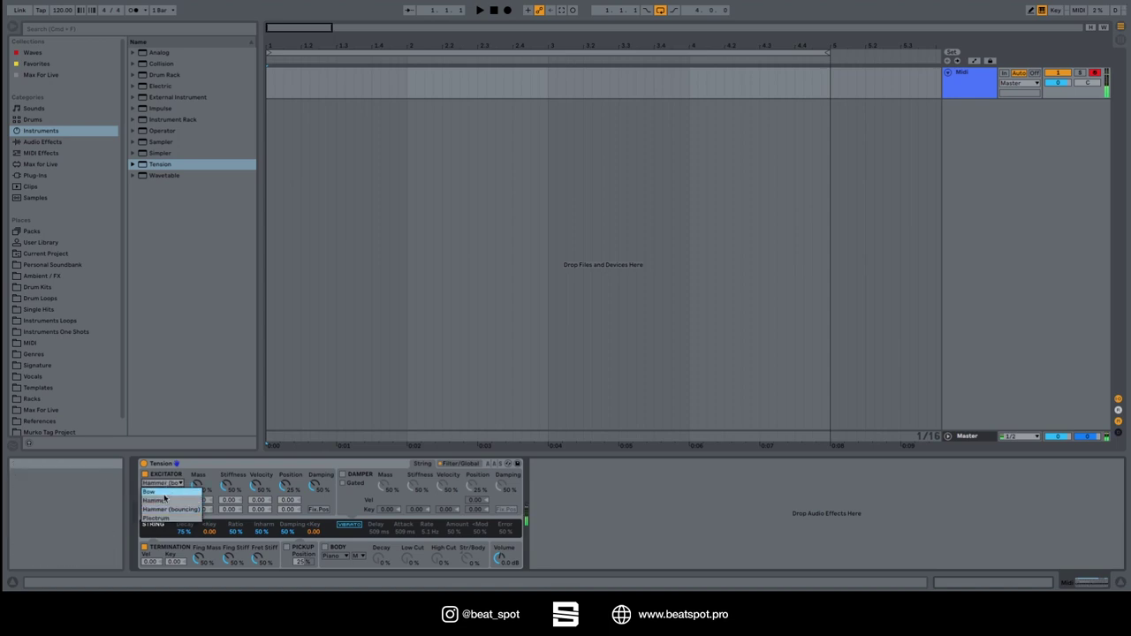
{"action": "left_click", "coordinate": [164, 519]}
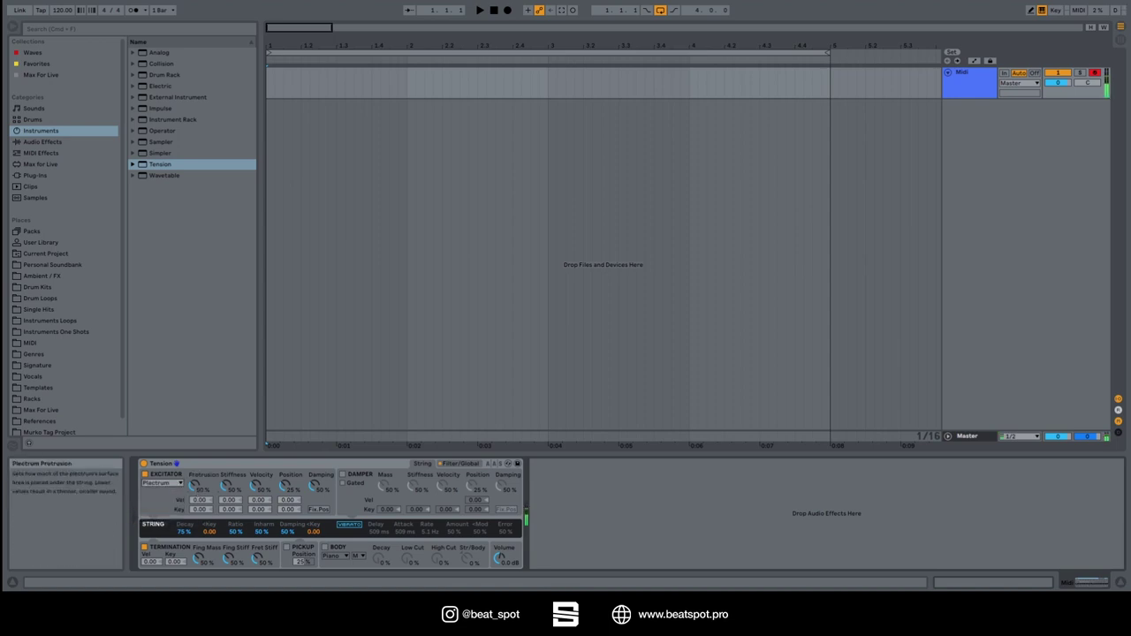
- Adjust the plectrum's Stiffness and set its Protrusion to 63%, Velocity to 46%, Position to 15% and Damping to 40%
{"action": "mouse_move", "coordinate": [195, 485]}
{"action": "left_mouse_down"}
{"action": "mouse_move", "coordinate": [194, 470]}
{"action": "mouse_move", "coordinate": [194, 495]}
{"action": "left_mouse_up"}
{"action": "left_click_drag", "start_coordinate": [194, 485], "coordinate": [225, 503]}
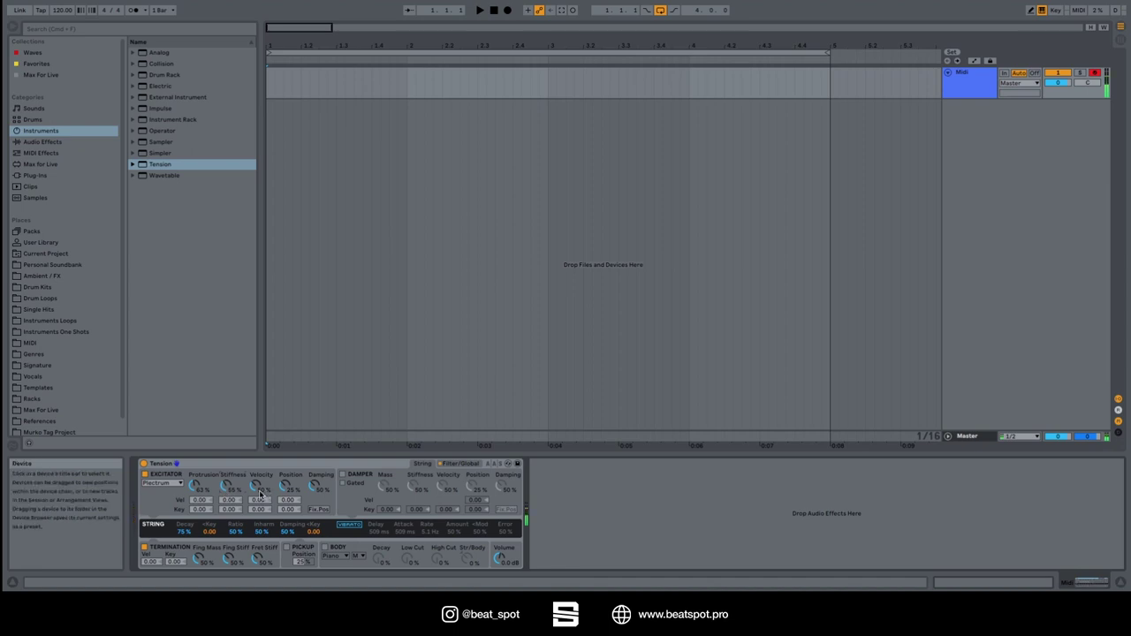
{"action": "left_click_drag", "start_coordinate": [256, 492], "coordinate": [313, 491]}
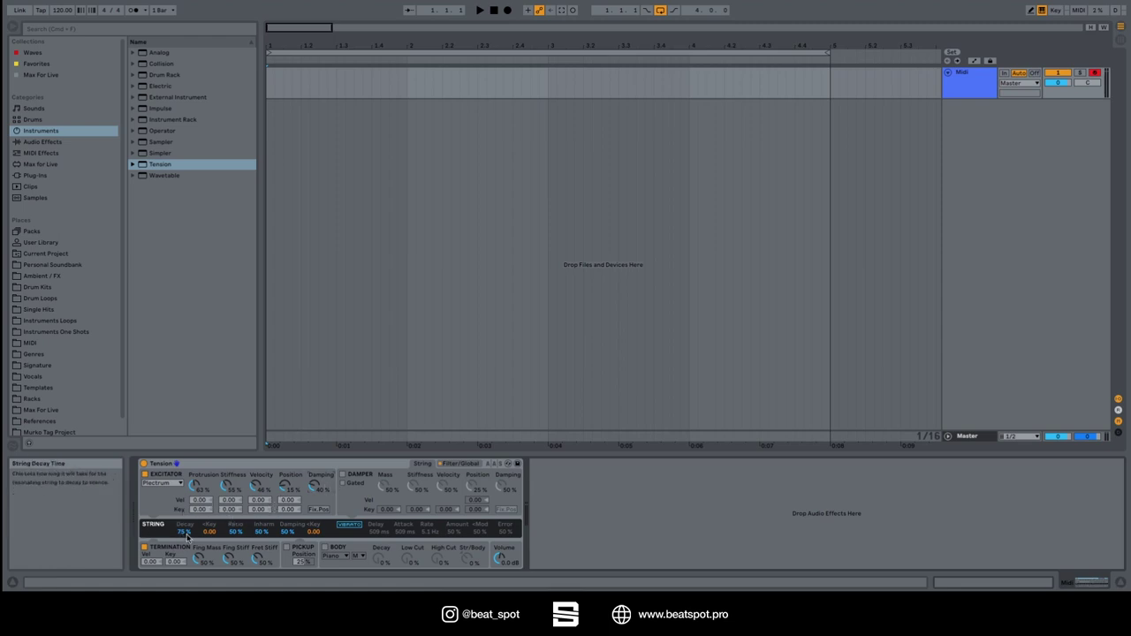
- Set the string's Decay to 91% and try out Ratio, Inharm and Damping, returning those three to 50%
{"action": "left_click_drag", "start_coordinate": [186, 536], "coordinate": [185, 543]}
{"action": "left_click", "coordinate": [236, 535]}
{"action": "left_click_drag", "start_coordinate": [236, 536], "coordinate": [236, 520]}
{"action": "mouse_move", "coordinate": [265, 534]}
{"action": "left_mouse_down"}
{"action": "mouse_move", "coordinate": [265, 521]}
{"action": "mouse_move", "coordinate": [262, 544]}
{"action": "mouse_move", "coordinate": [263, 521]}
{"action": "left_mouse_up"}
{"action": "left_click_drag", "start_coordinate": [262, 531], "coordinate": [288, 538]}
{"action": "double_click", "coordinate": [288, 533]}
- Try the string vibrato with Delay 115 ms, Attack 67 ms, Rate 10 Hz and Error 61%, and switch it off again
{"action": "left_click", "coordinate": [349, 526]}
{"action": "left_click_drag", "start_coordinate": [380, 535], "coordinate": [380, 561]}
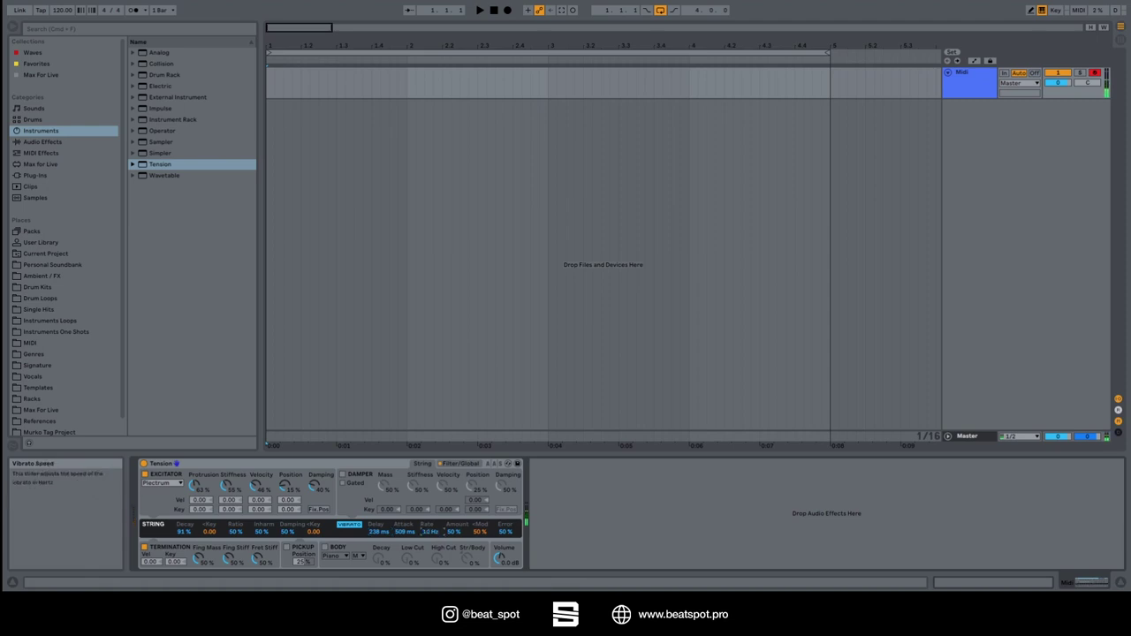
{"action": "left_click_drag", "start_coordinate": [378, 531], "coordinate": [378, 552]}
{"action": "mouse_move", "coordinate": [454, 534]}
{"action": "left_mouse_down"}
{"action": "mouse_move", "coordinate": [454, 508]}
{"action": "mouse_move", "coordinate": [449, 526]}
{"action": "left_mouse_up"}
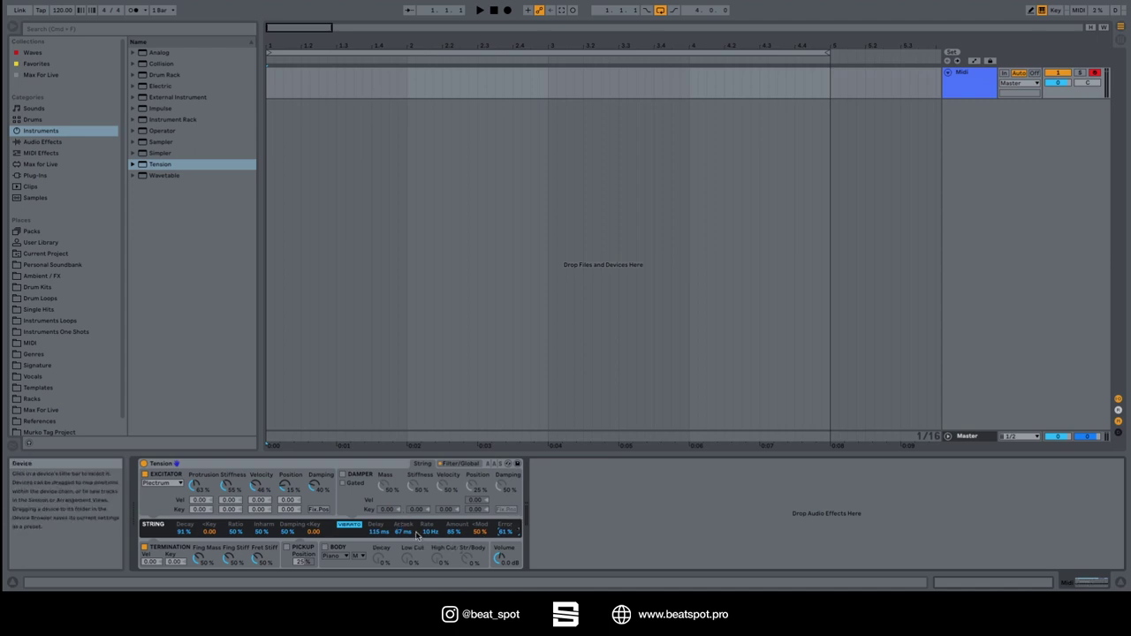
{"action": "left_click", "coordinate": [350, 528]}
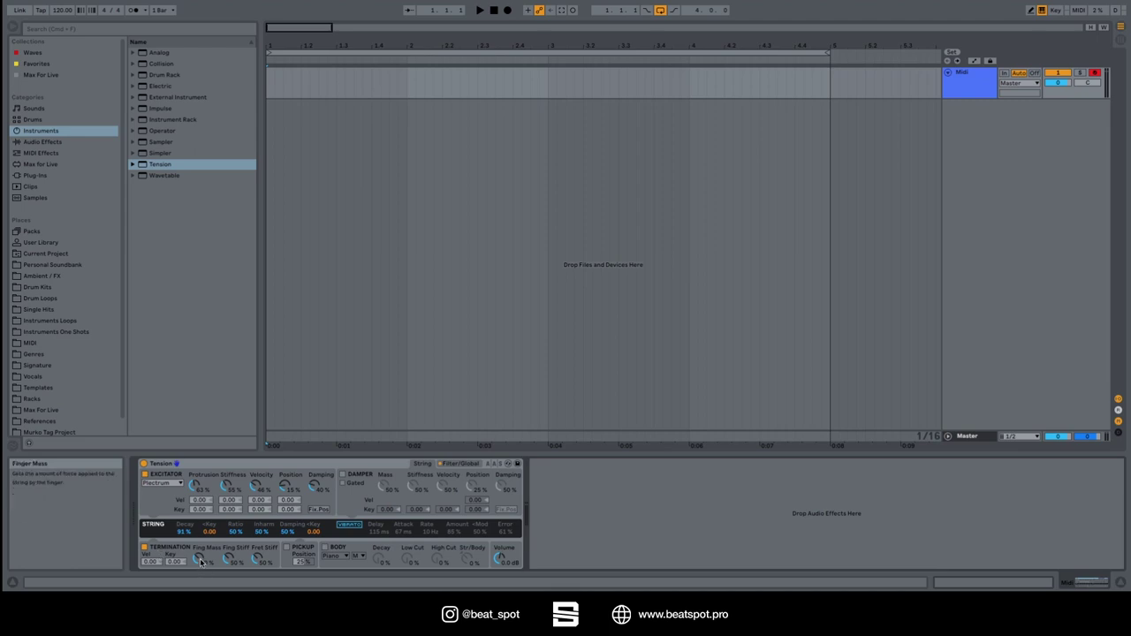
- Try different Finger Mass, Finger Stiffness and Fret Stiffness amounts in Termination and reset them to 50%
{"action": "left_click_drag", "start_coordinate": [201, 562], "coordinate": [200, 561]}
{"action": "left_click_drag", "start_coordinate": [201, 561], "coordinate": [200, 558]}
{"action": "left_click_drag", "start_coordinate": [228, 562], "coordinate": [256, 561]}
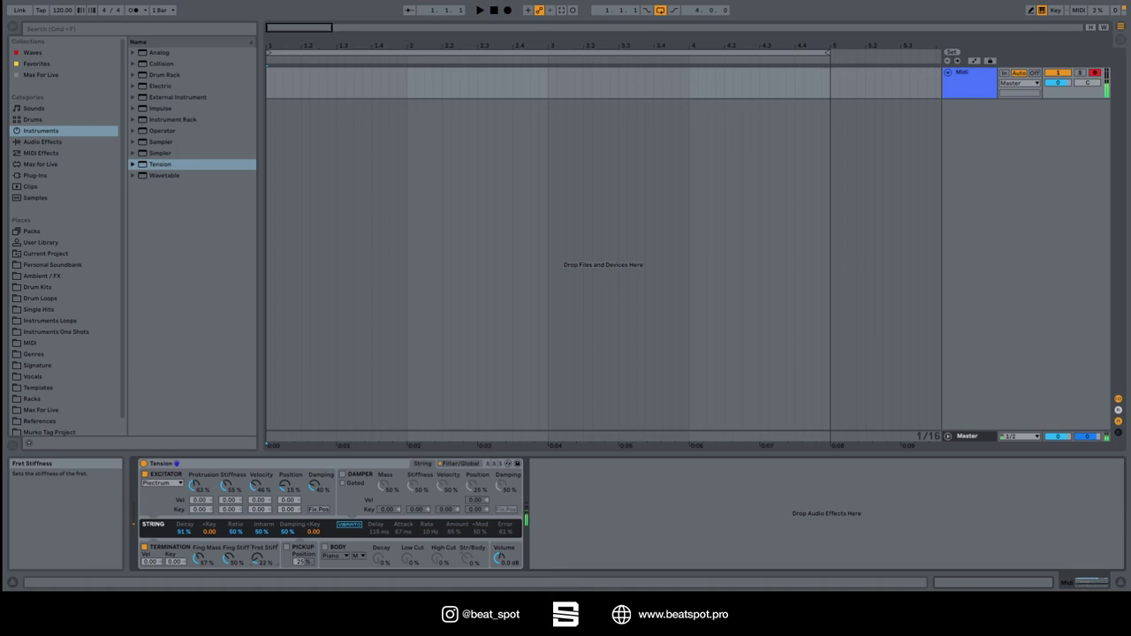
{"action": "double_click", "coordinate": [198, 560]}
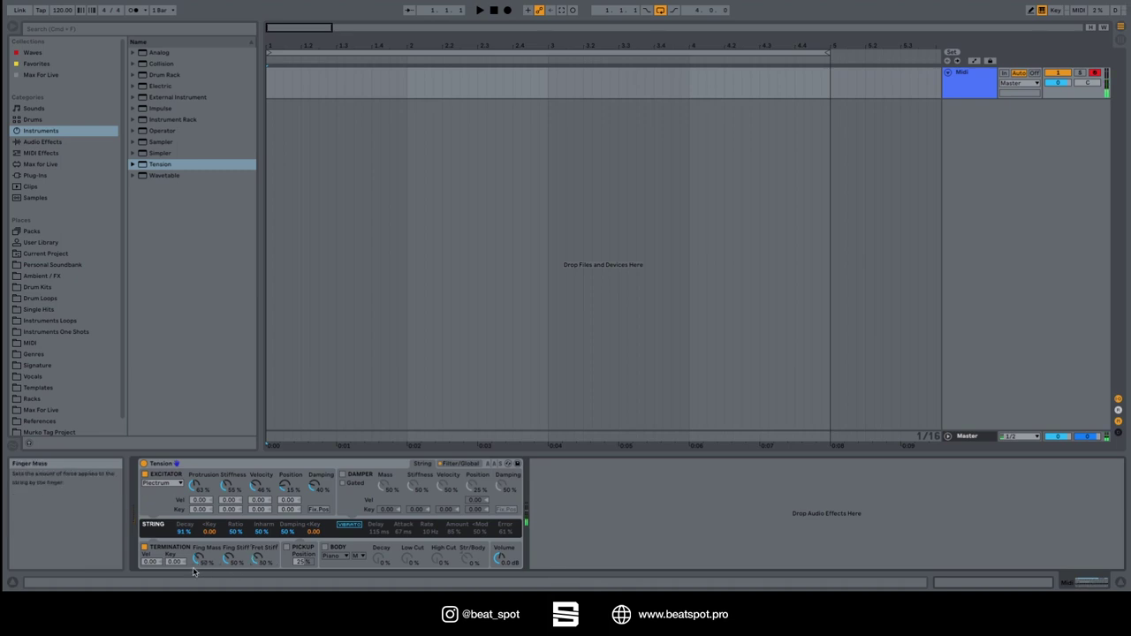
- Turn on the Pickup section, vary its position and switch it off again
{"action": "left_click", "coordinate": [287, 550]}
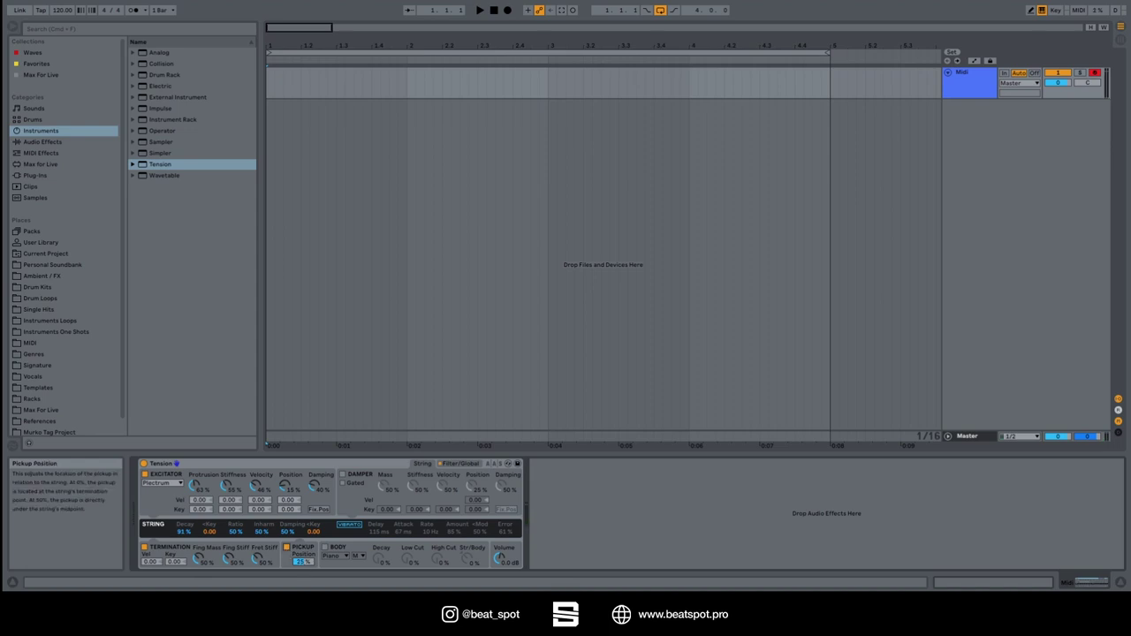
{"action": "left_click_drag", "start_coordinate": [303, 562], "coordinate": [303, 576]}
{"action": "left_click", "coordinate": [287, 547]}
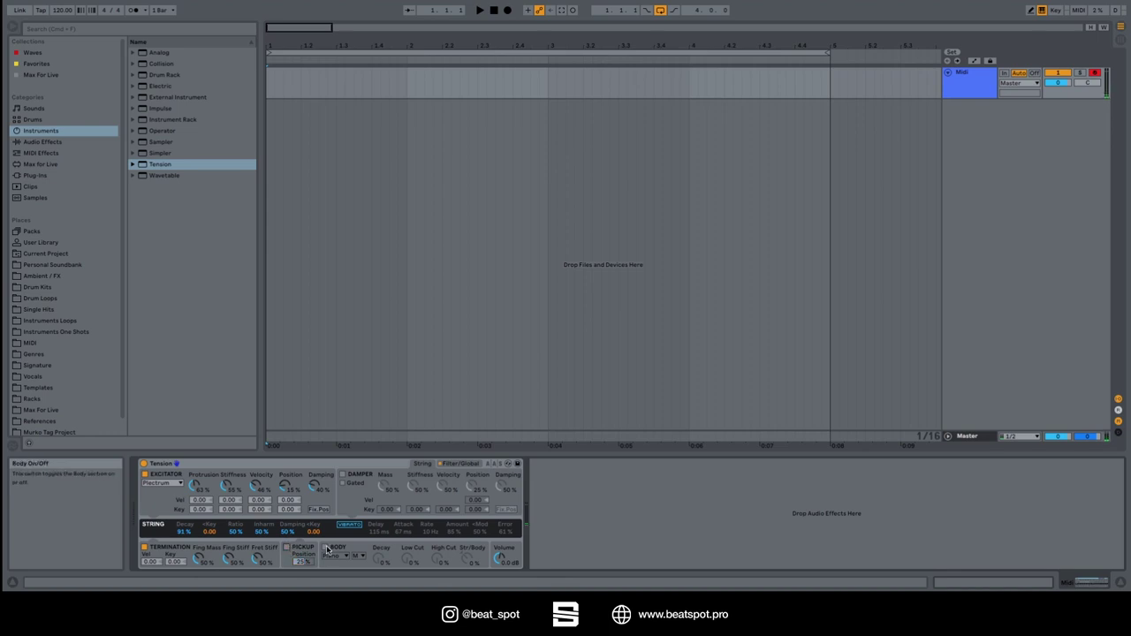
- Turn on the Body section and set Decay to 50%, Low Cut to 21%, High Cut to 34% and Str/Body to -47%
{"action": "left_click", "coordinate": [324, 547]}
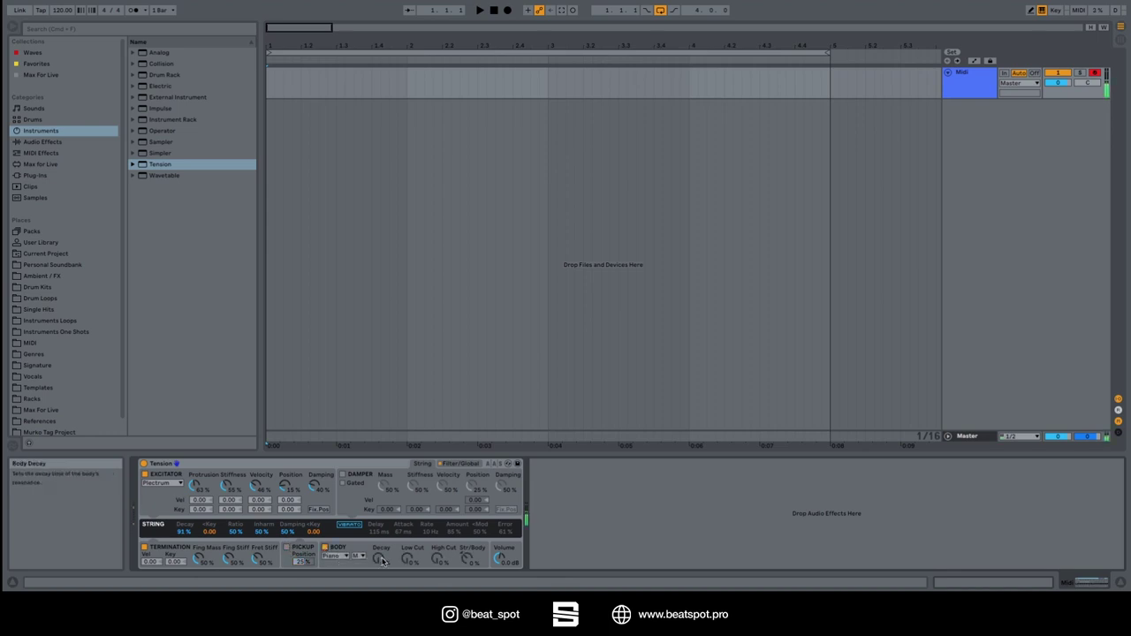
{"action": "left_click_drag", "start_coordinate": [380, 557], "coordinate": [467, 618]}
- Try the Guitar and Violin body types and choose Generic
{"action": "left_click", "coordinate": [334, 555]}
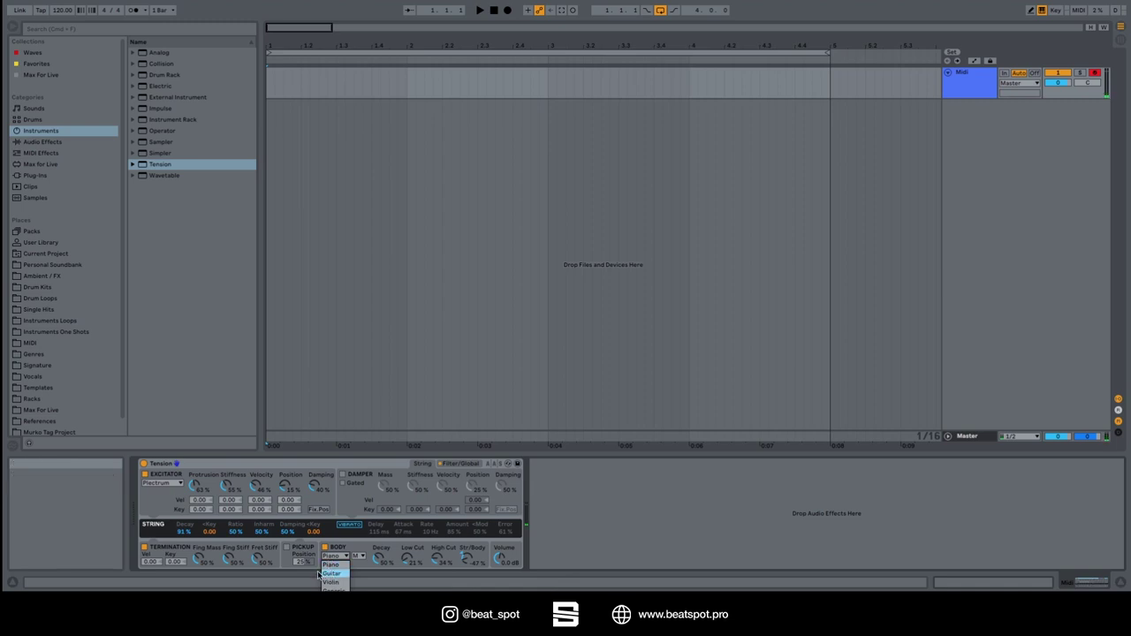
{"action": "left_click", "coordinate": [331, 575]}
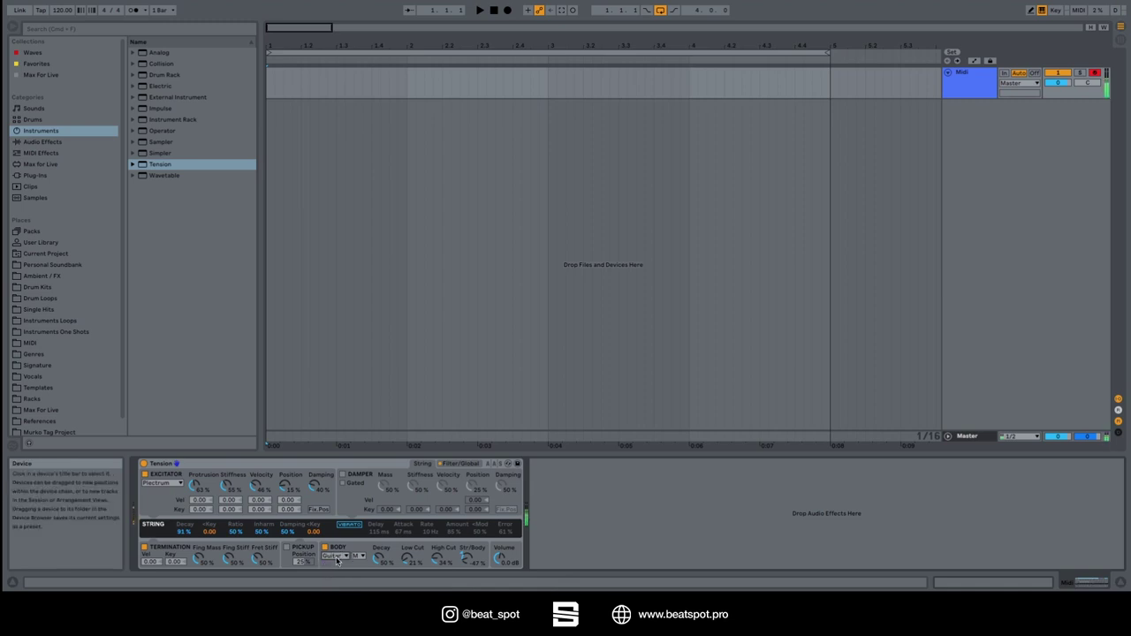
{"action": "left_click", "coordinate": [336, 555]}
{"action": "left_click", "coordinate": [332, 583]}
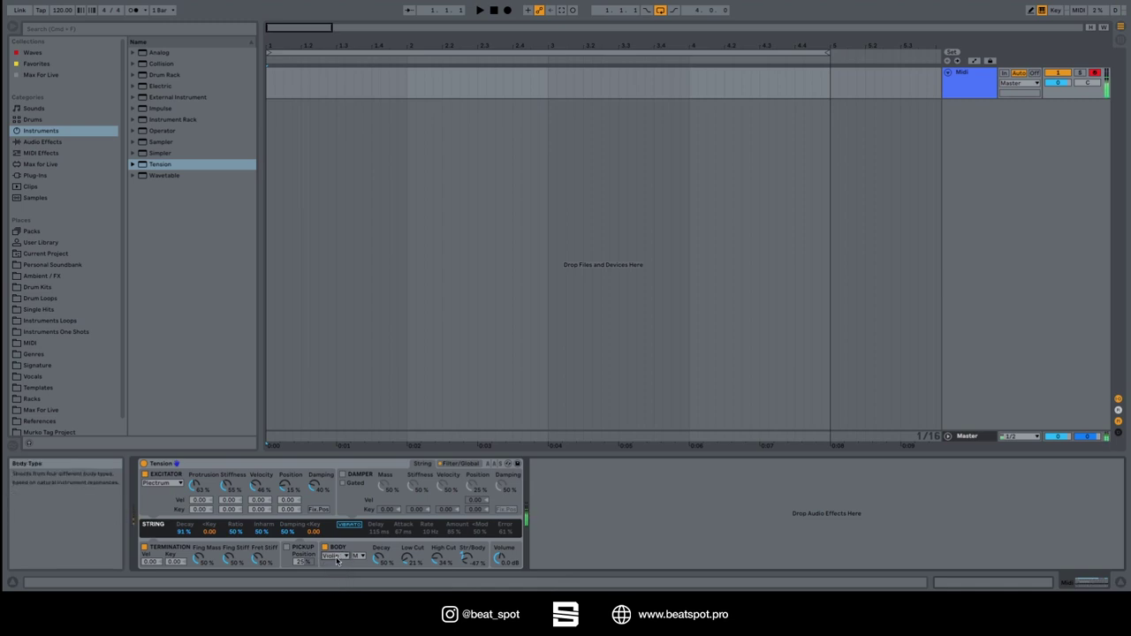
{"action": "left_click", "coordinate": [336, 556]}
{"action": "left_click", "coordinate": [334, 588]}
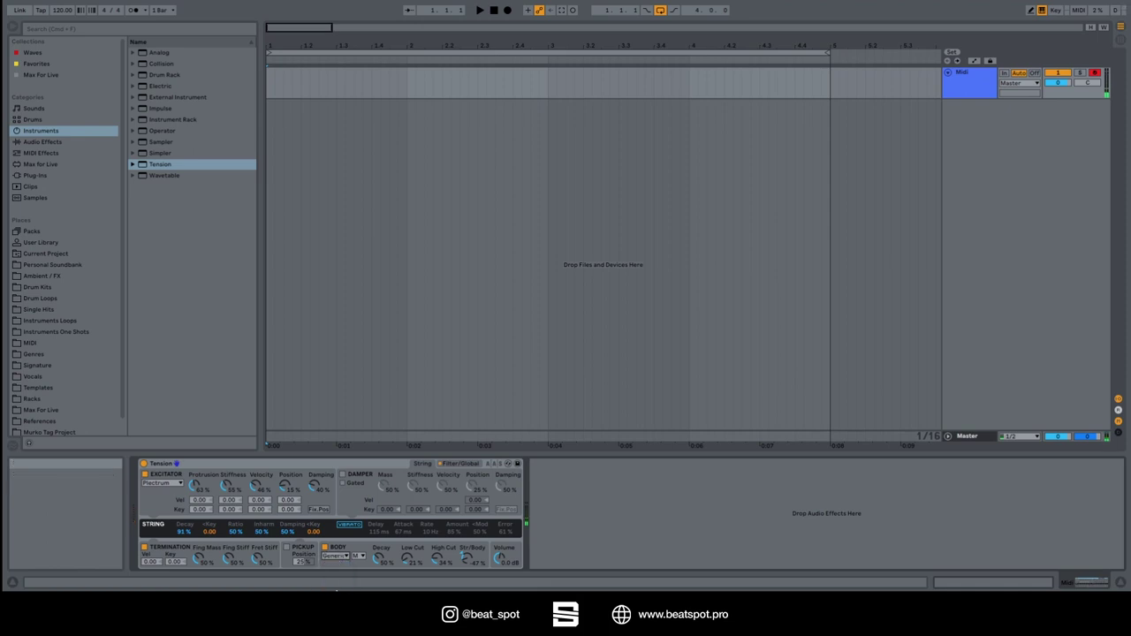
- Try the smallest body size, choose XL, and set the Str/Body balance to -21%
{"action": "left_click", "coordinate": [359, 556]}
{"action": "left_click", "coordinate": [357, 566]}
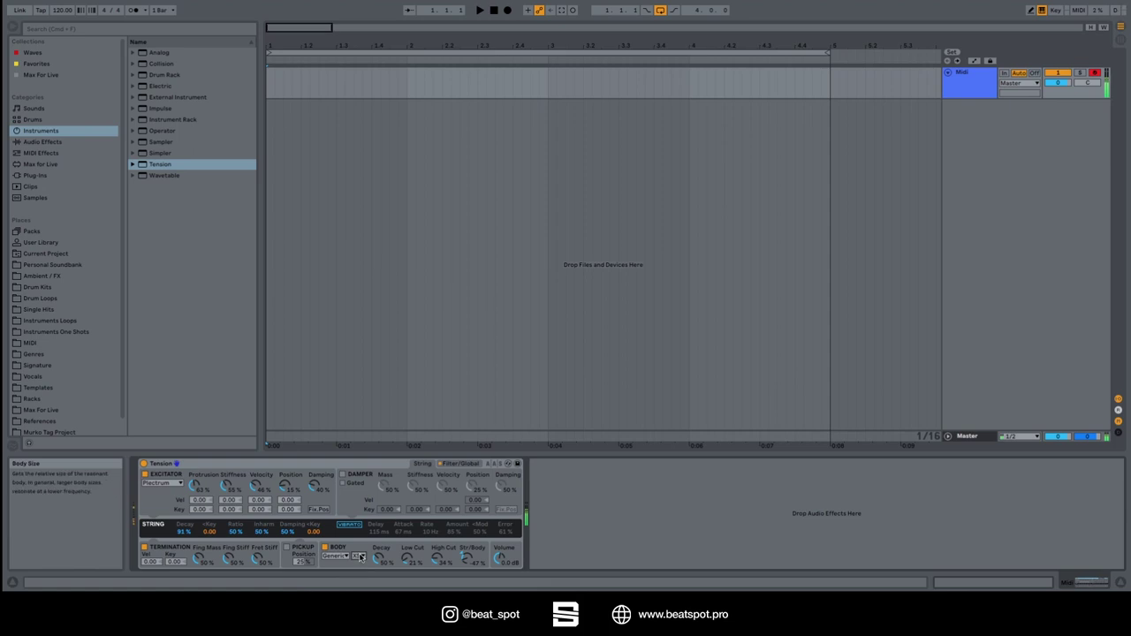
{"action": "left_click", "coordinate": [359, 556]}
{"action": "left_click", "coordinate": [357, 600]}
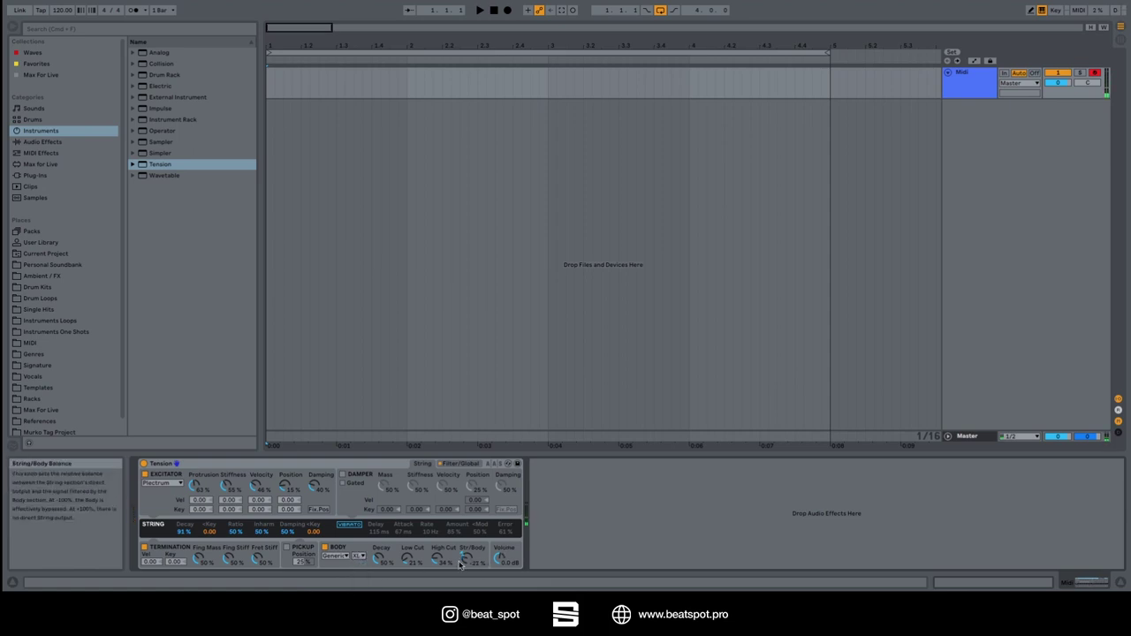
- Switch off the Body section, keeping the Generic body type
{"action": "left_click", "coordinate": [335, 555]}
{"action": "left_click", "coordinate": [326, 550]}
{"action": "left_click", "coordinate": [324, 548]}
- Turn on the Damper with Gated enabled, setting Mass and Stiffness to 5%, Velocity to 18%, Position to 13% and Damping to 34%
{"action": "left_click", "coordinate": [343, 475]}
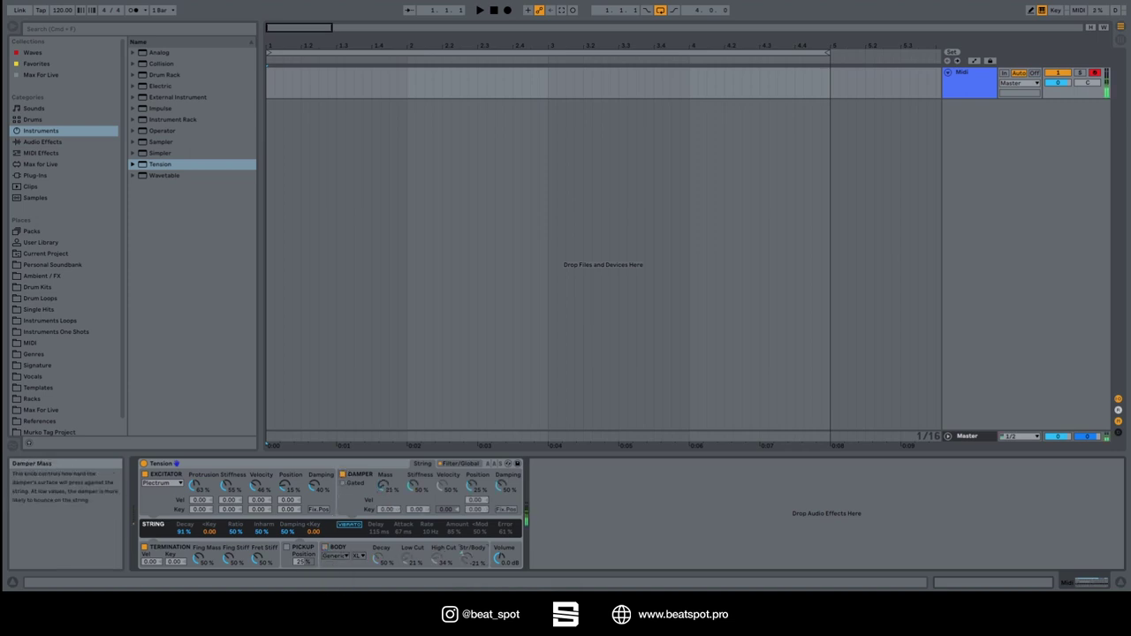
{"action": "left_click_drag", "start_coordinate": [383, 486], "coordinate": [382, 371]}
{"action": "left_click_drag", "start_coordinate": [382, 484], "coordinate": [413, 553]}
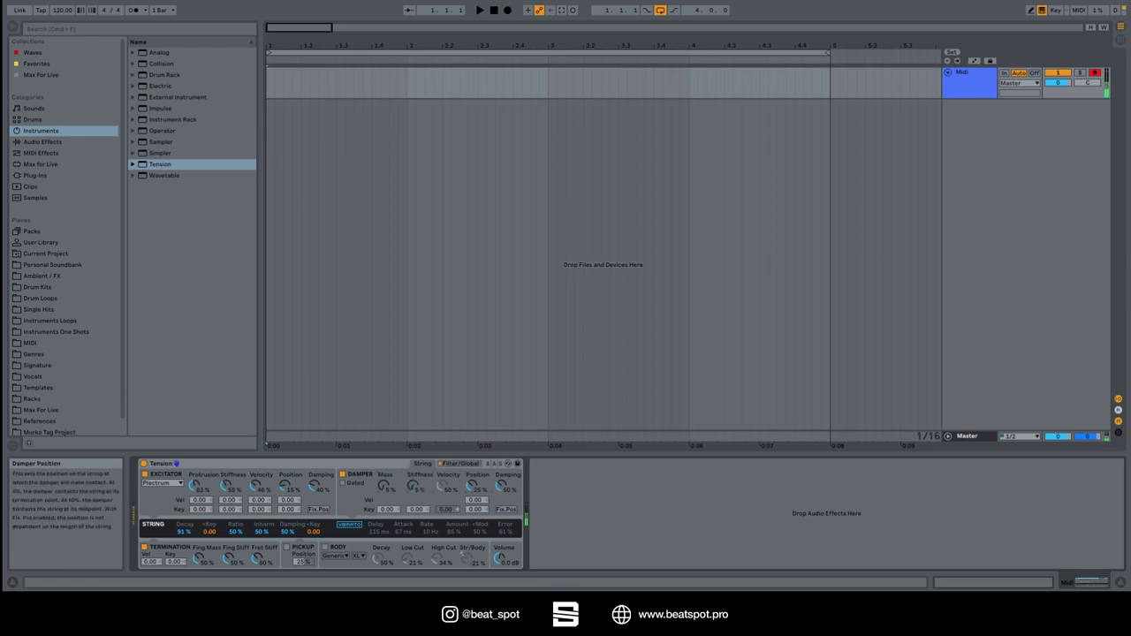
{"action": "left_click_drag", "start_coordinate": [472, 486], "coordinate": [471, 505]}
{"action": "left_click", "coordinate": [343, 484]}
{"action": "mouse_move", "coordinate": [442, 487]}
{"action": "left_mouse_down"}
{"action": "mouse_move", "coordinate": [441, 496]}
{"action": "mouse_move", "coordinate": [441, 477]}
{"action": "mouse_move", "coordinate": [442, 490]}
{"action": "left_mouse_up"}
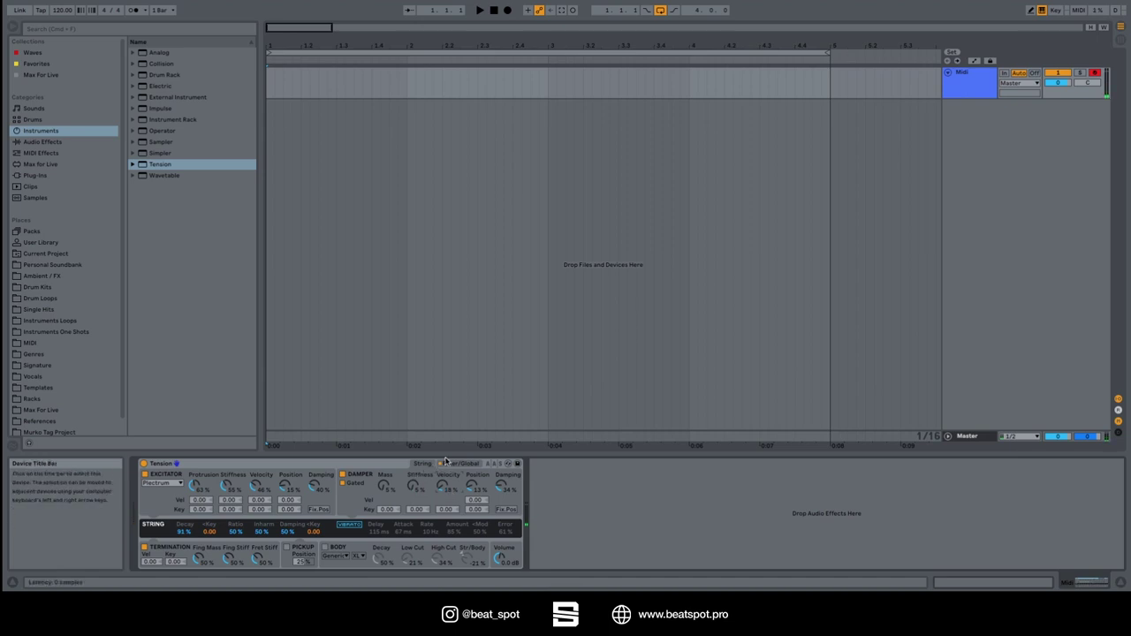
- Show the Filter/Global settings and set the LP24 filter's frequency to 1.8 kHz and resonance to 33%
{"action": "left_click", "coordinate": [453, 463]}
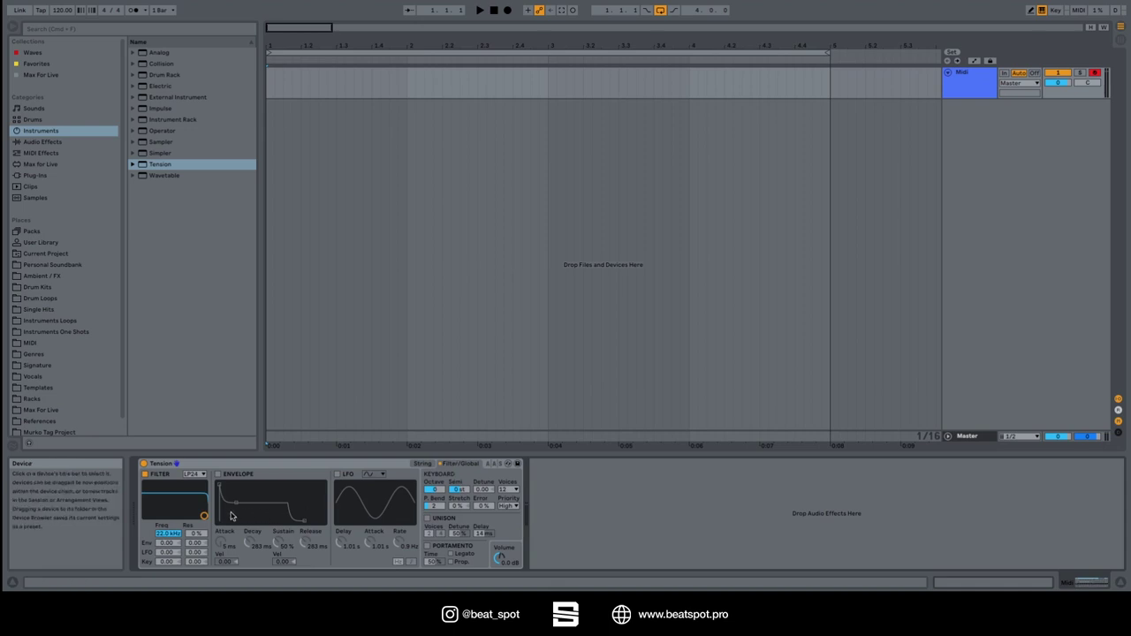
{"action": "left_click_drag", "start_coordinate": [204, 515], "coordinate": [181, 506]}
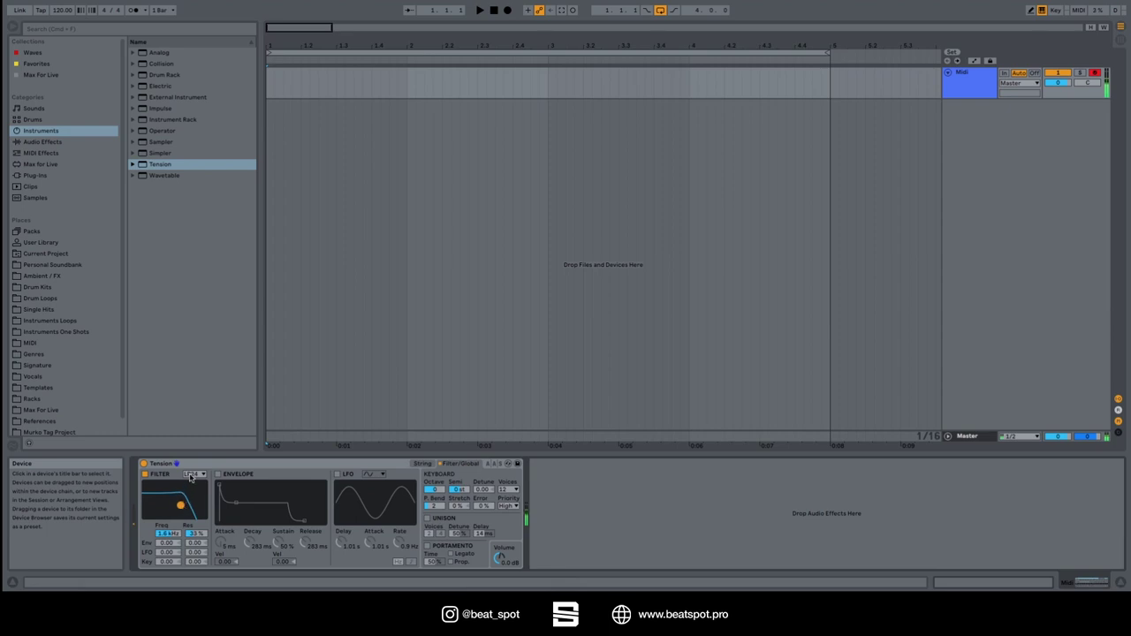
{"action": "left_click", "coordinate": [192, 475]}
{"action": "left_click", "coordinate": [161, 501]}
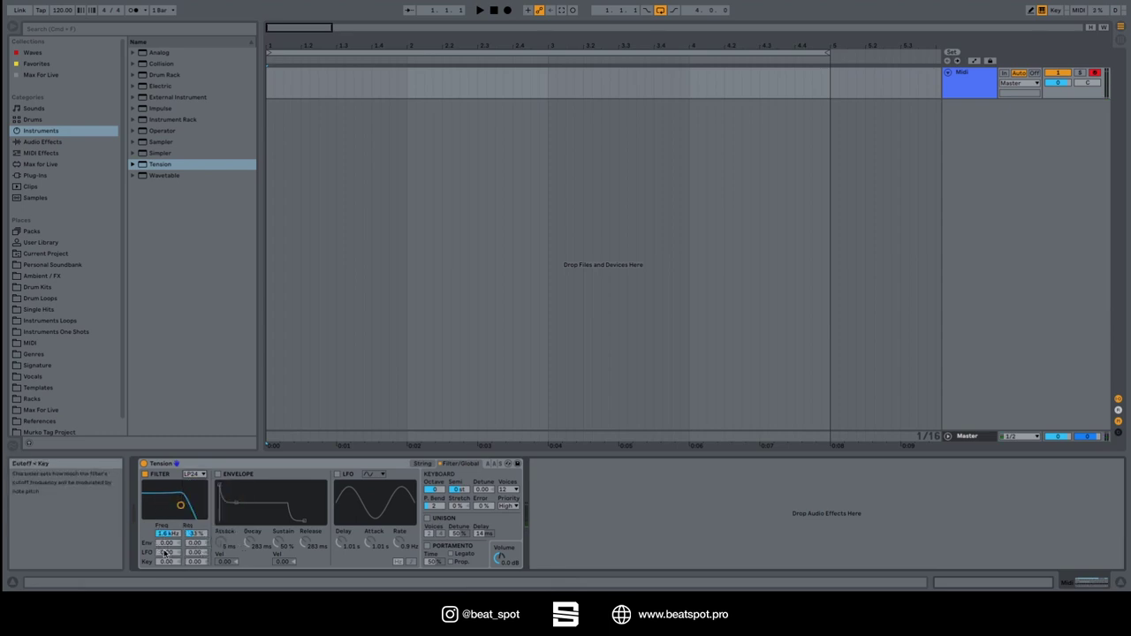
- Try the envelope and LFO modulation amounts of the filter and reset them to 0.00
{"action": "mouse_move", "coordinate": [166, 543]}
{"action": "left_mouse_down"}
{"action": "mouse_move", "coordinate": [166, 526]}
{"action": "mouse_move", "coordinate": [195, 529]}
{"action": "mouse_move", "coordinate": [166, 539]}
{"action": "left_mouse_up"}
{"action": "double_click", "coordinate": [168, 543]}
{"action": "double_click", "coordinate": [167, 552]}
{"action": "double_click", "coordinate": [197, 544]}
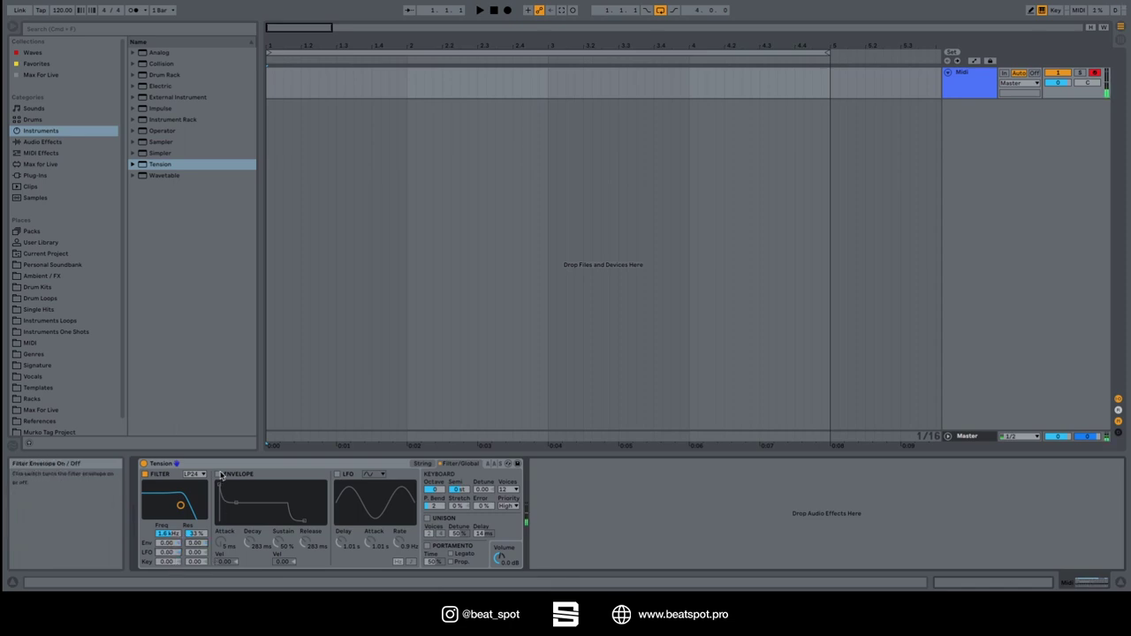
- Turn on the filter envelope with a decay of about 13 s and sustain of 52%, and enable the LFO
{"action": "mouse_move", "coordinate": [236, 503]}
{"action": "left_mouse_down"}
{"action": "mouse_move", "coordinate": [244, 521]}
{"action": "mouse_move", "coordinate": [227, 521]}
{"action": "mouse_move", "coordinate": [252, 502]}
{"action": "left_mouse_up"}
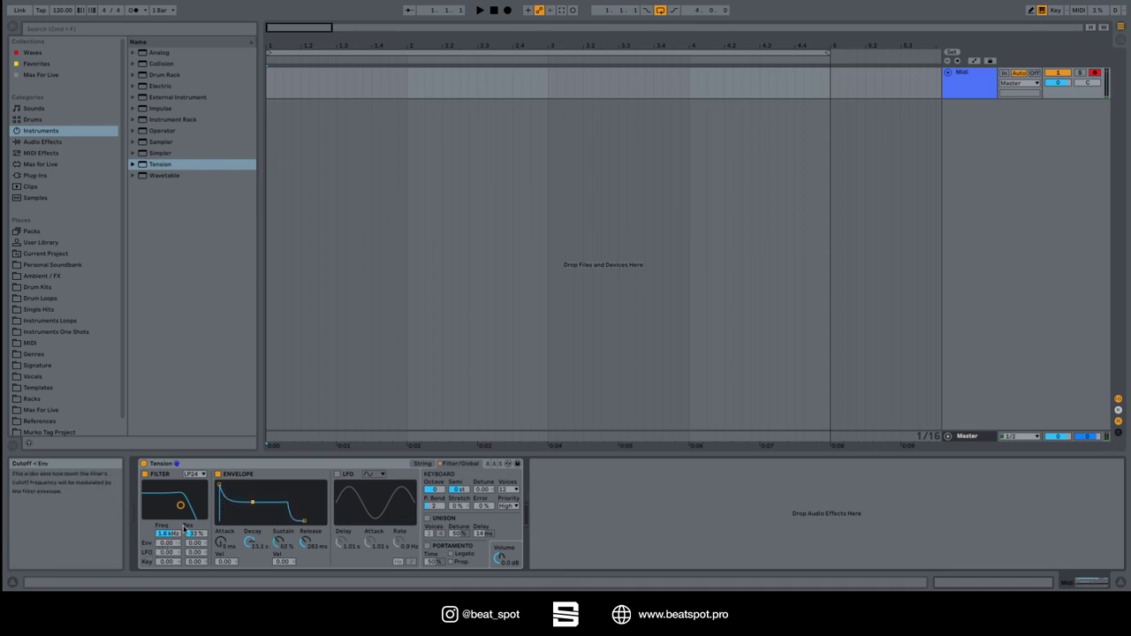
{"action": "left_click", "coordinate": [337, 475]}
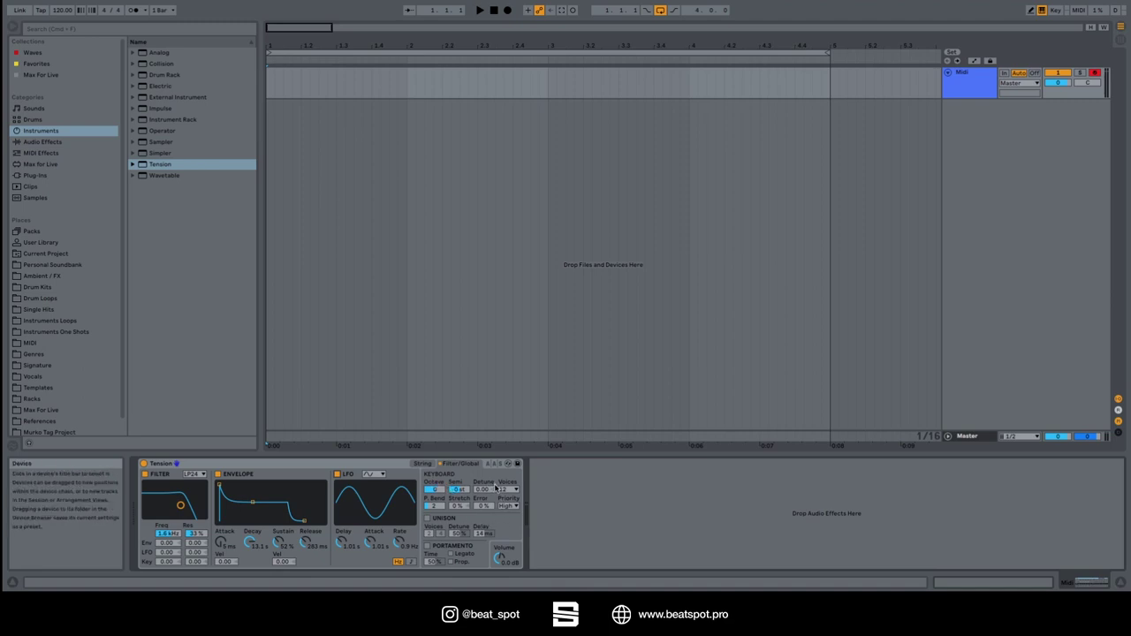
- Try the keyboard Octave, Semi and pitch bend settings, restore their values, and keep note Priority on High
{"action": "left_click_drag", "start_coordinate": [438, 491], "coordinate": [438, 491]}
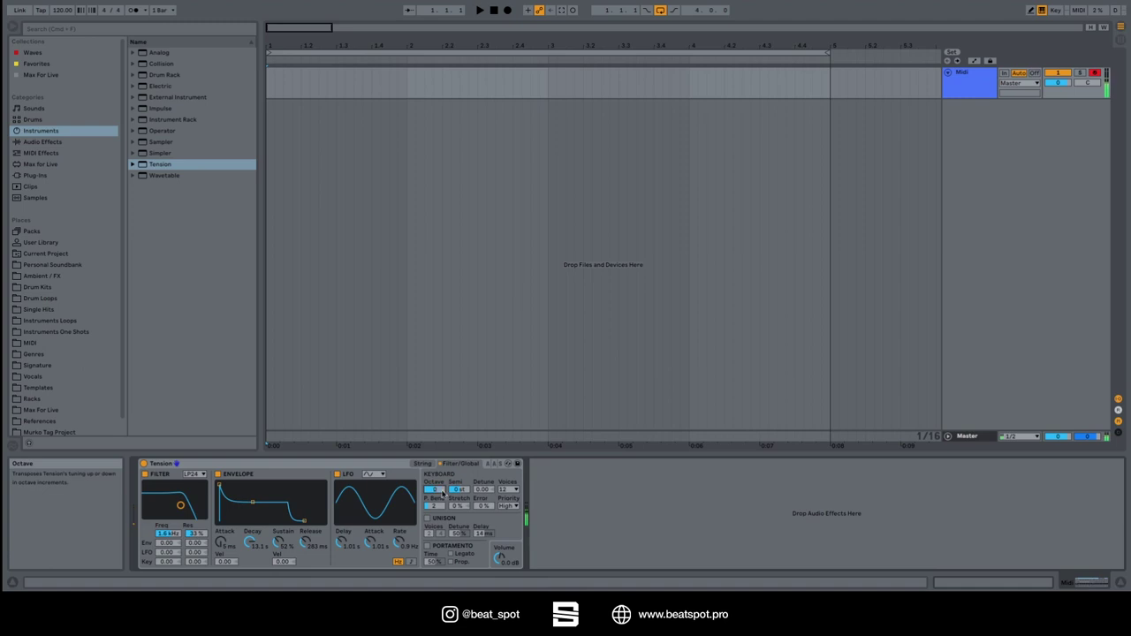
{"action": "left_click_drag", "start_coordinate": [455, 491], "coordinate": [455, 486]}
{"action": "left_click_drag", "start_coordinate": [454, 490], "coordinate": [455, 486]}
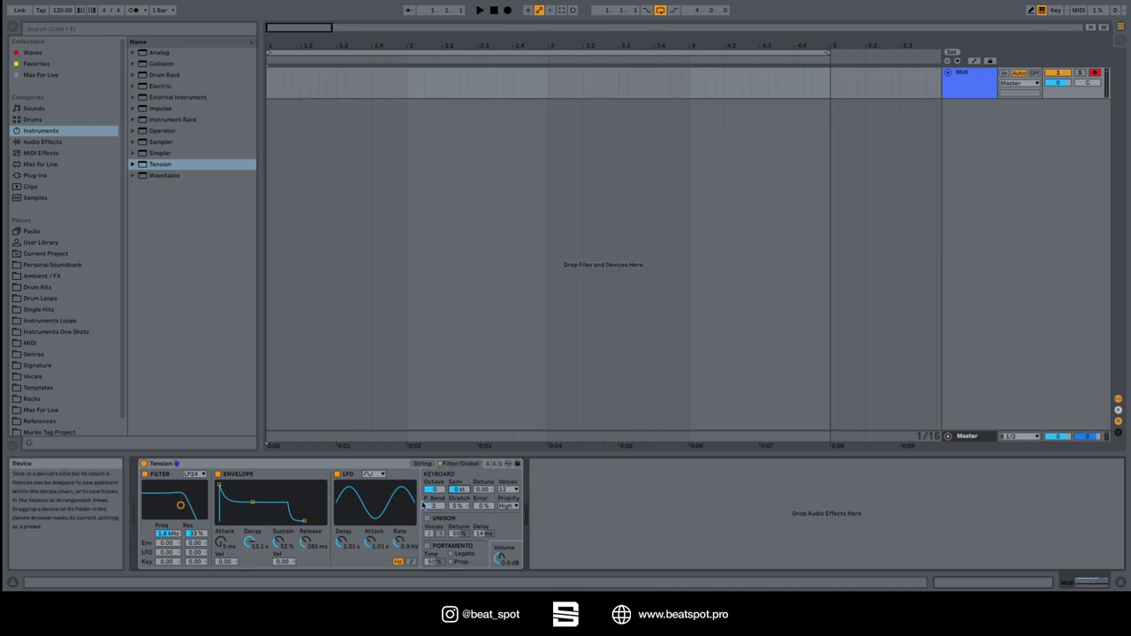
{"action": "left_click_drag", "start_coordinate": [434, 509], "coordinate": [434, 504]}
{"action": "left_click", "coordinate": [507, 506]}
{"action": "left_click", "coordinate": [506, 513]}
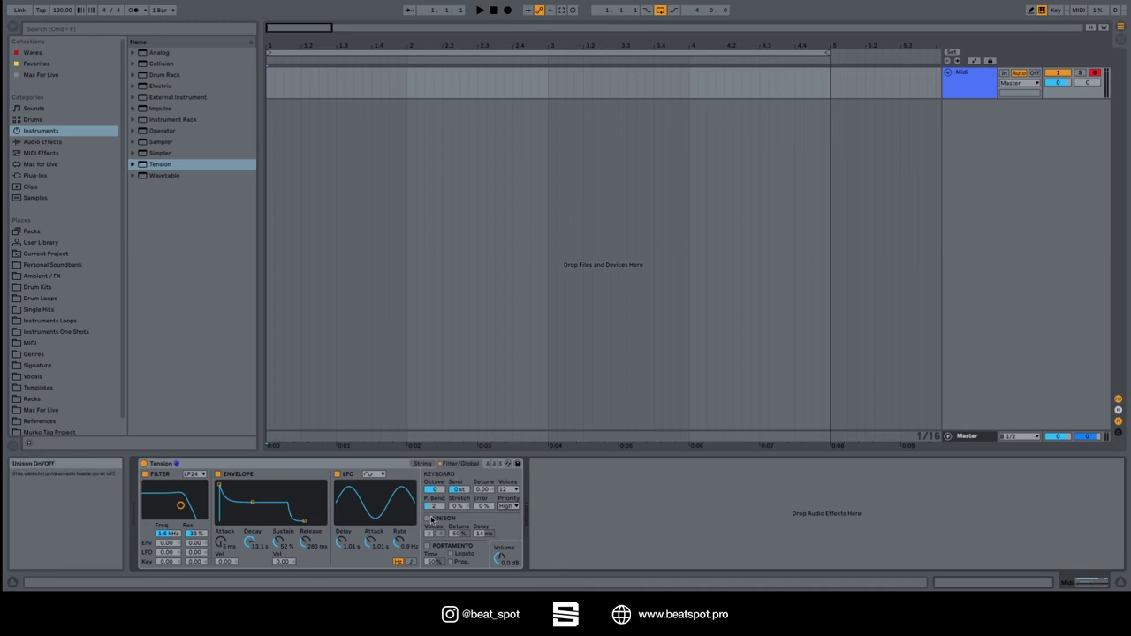
- Turn on Unison with 4 voices and adjust its Detune and Delay
{"action": "left_click", "coordinate": [428, 519]}
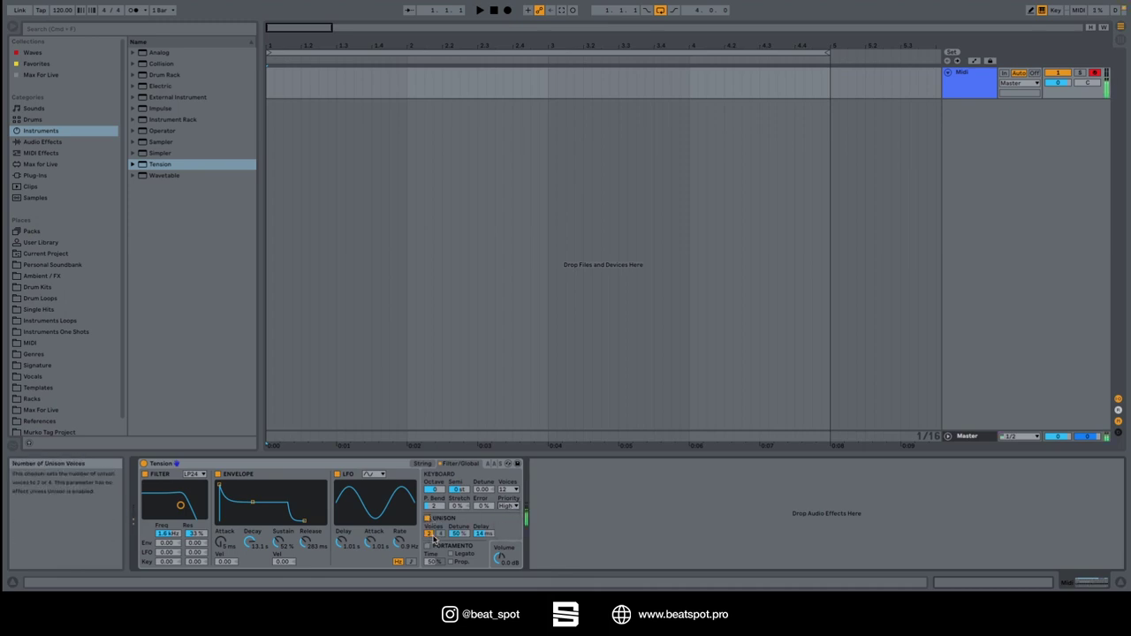
{"action": "left_click", "coordinate": [439, 534]}
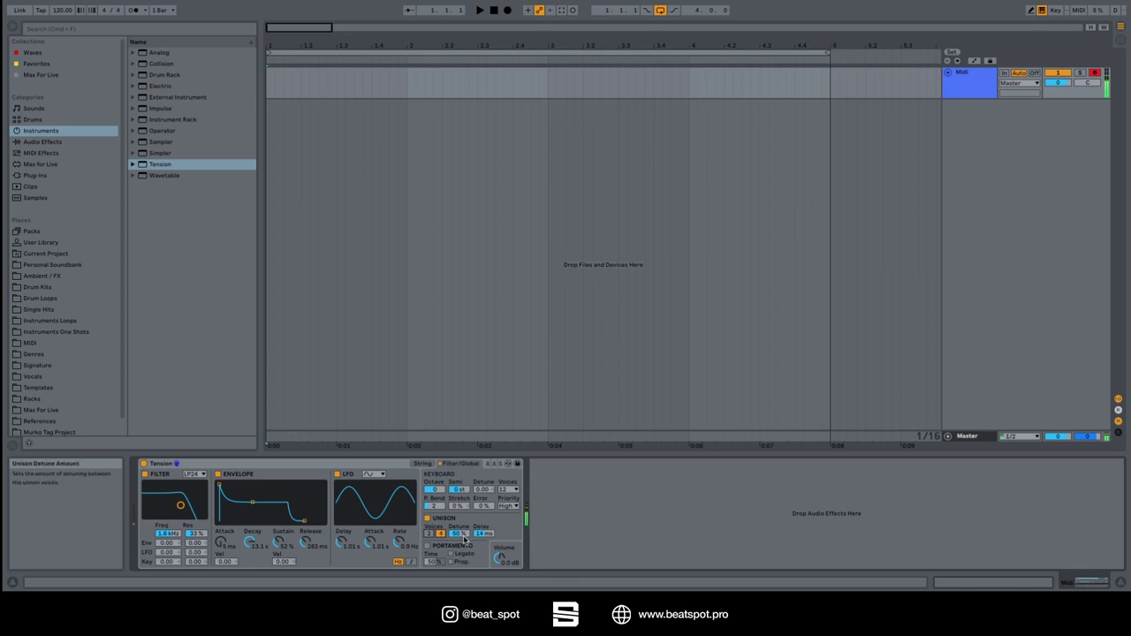
{"action": "left_click_drag", "start_coordinate": [457, 533], "coordinate": [483, 539]}
- Try Portamento with its Time at 100%, switch it off and lower the instrument's output volume
{"action": "left_click", "coordinate": [428, 547]}
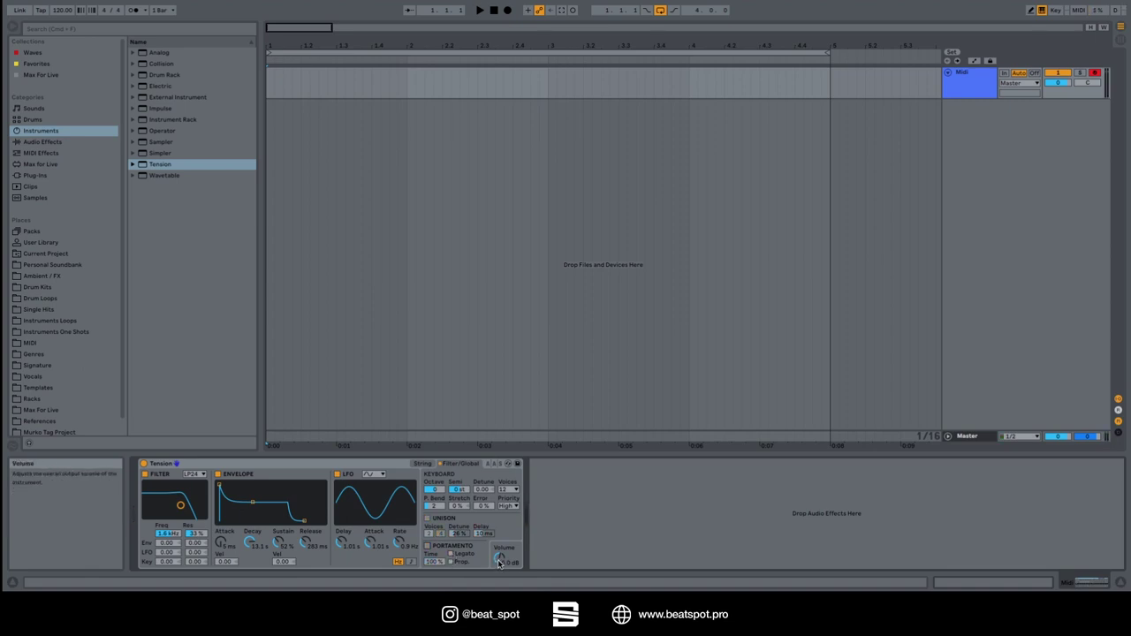
{"action": "left_click_drag", "start_coordinate": [499, 562], "coordinate": [499, 574]}
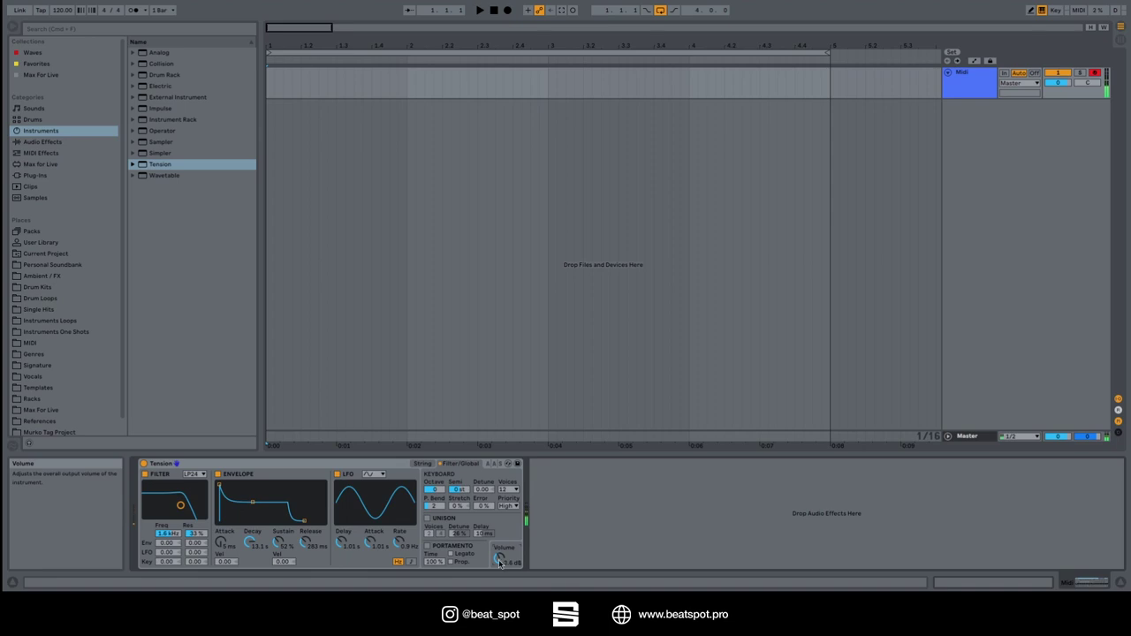